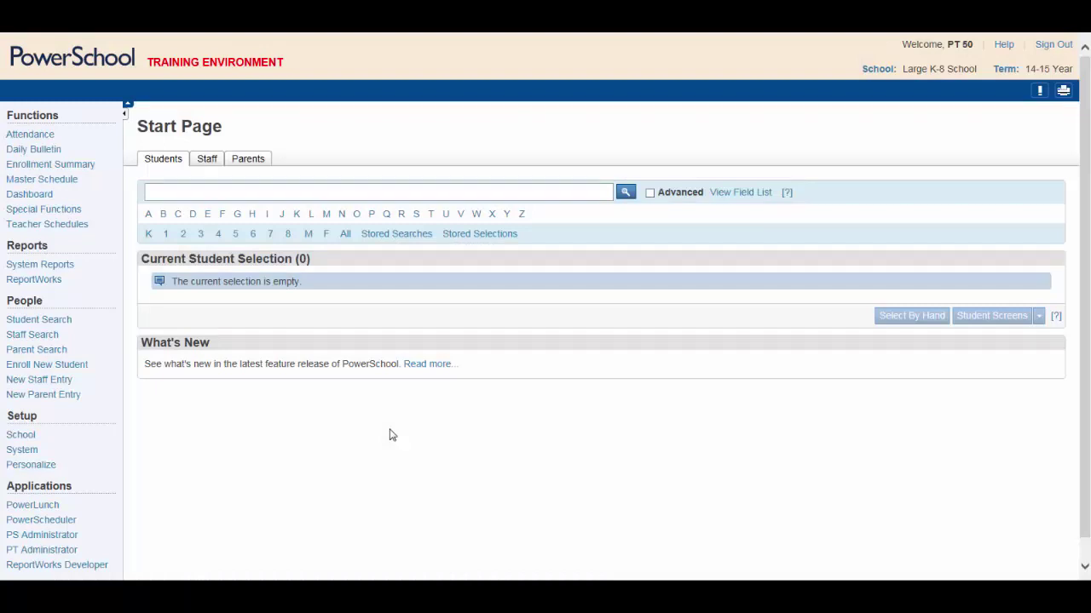
Step: From the start page, begin a student search with "Grade_Level=5;", finding the field by filtering the field list for "grade"
left_click(51, 58)
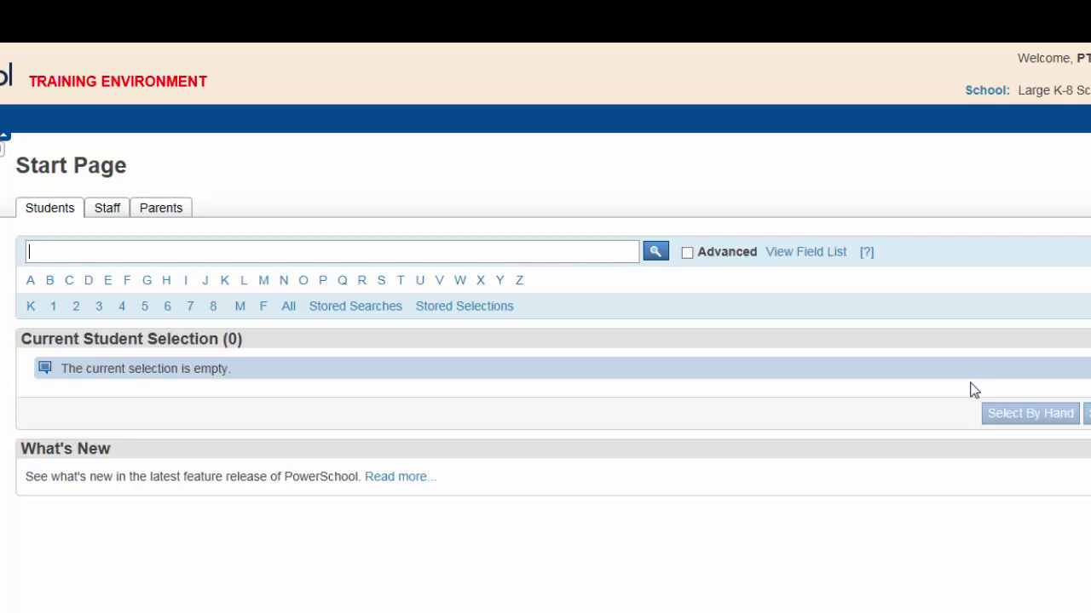
left_click(834, 252)
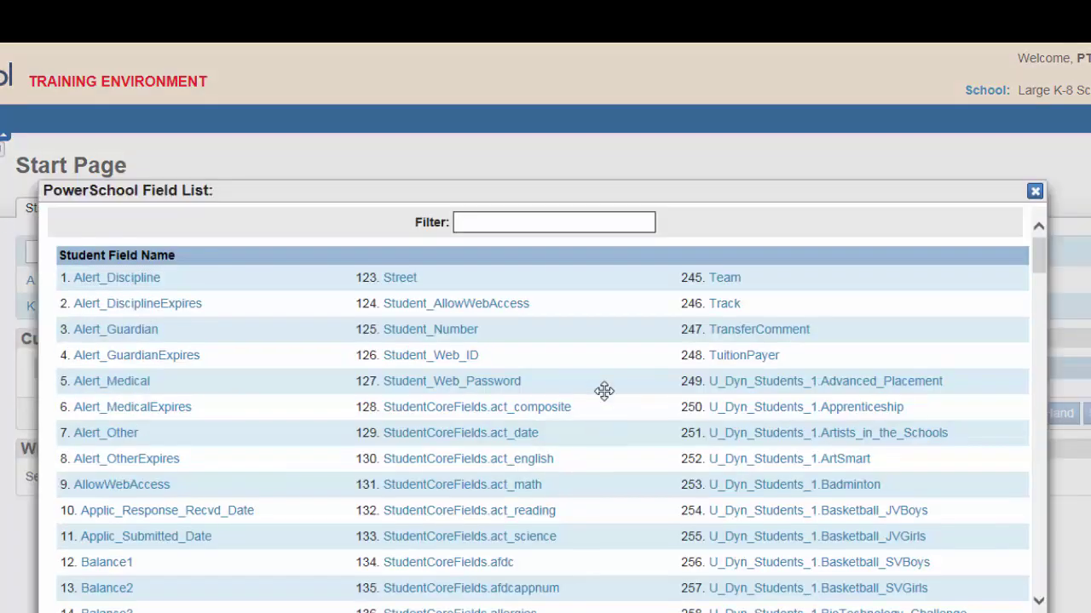
type("grade")
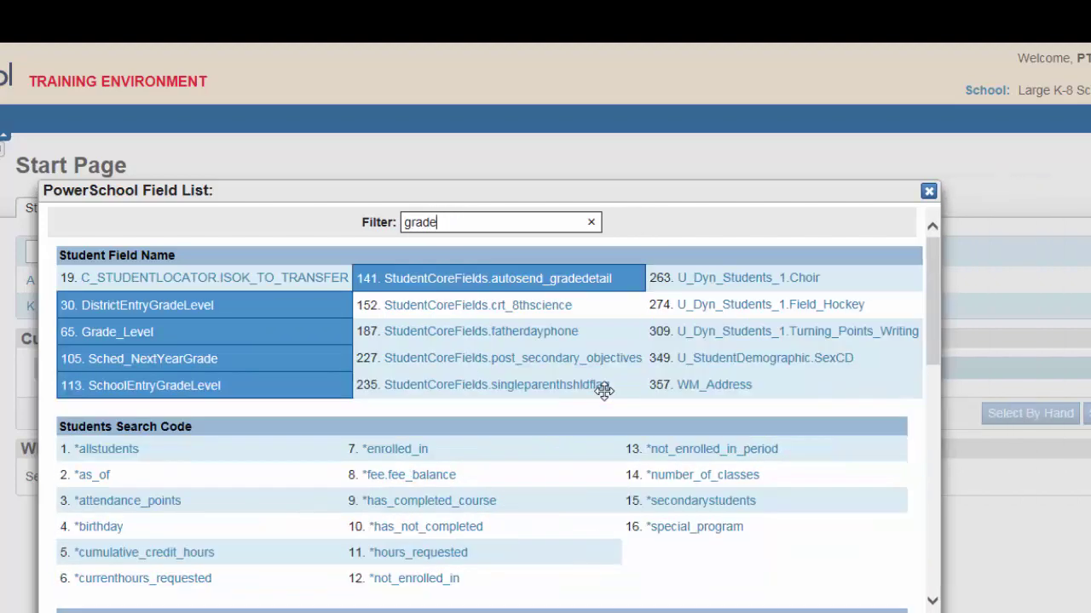
left_click(141, 332)
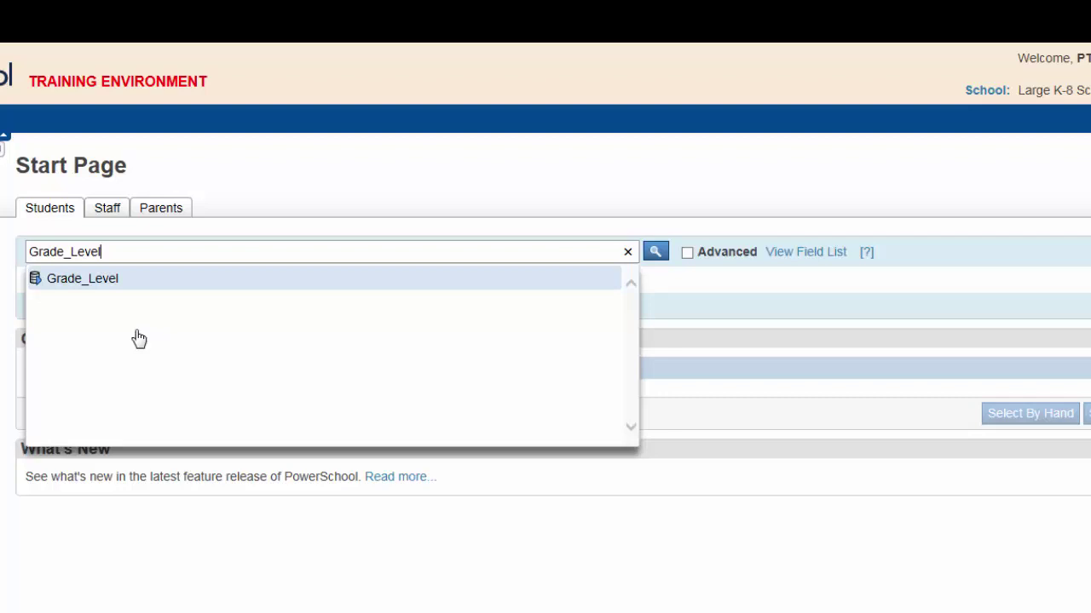
type("=5")
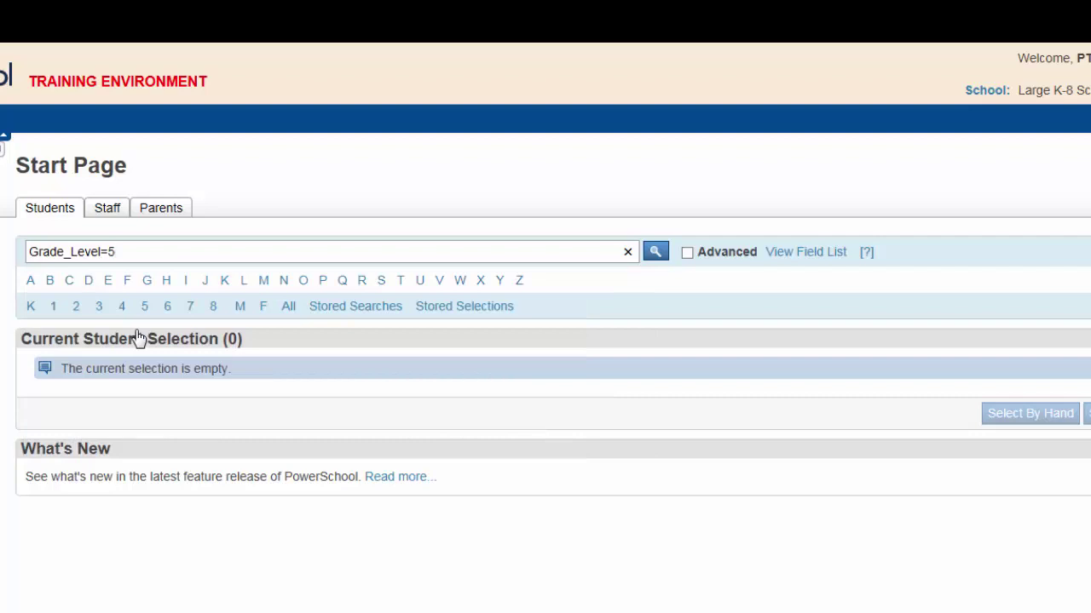
type(";")
Step: Add the condition "Gender=M;" to the student search, finding the field by filtering the field list for "gender"
left_click(829, 260)
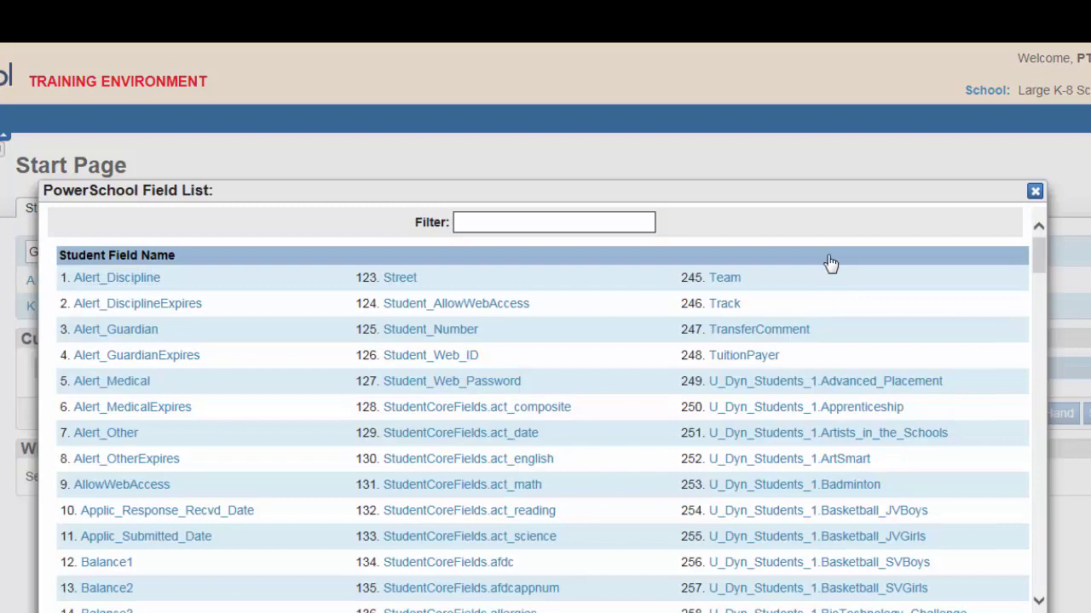
type("gender")
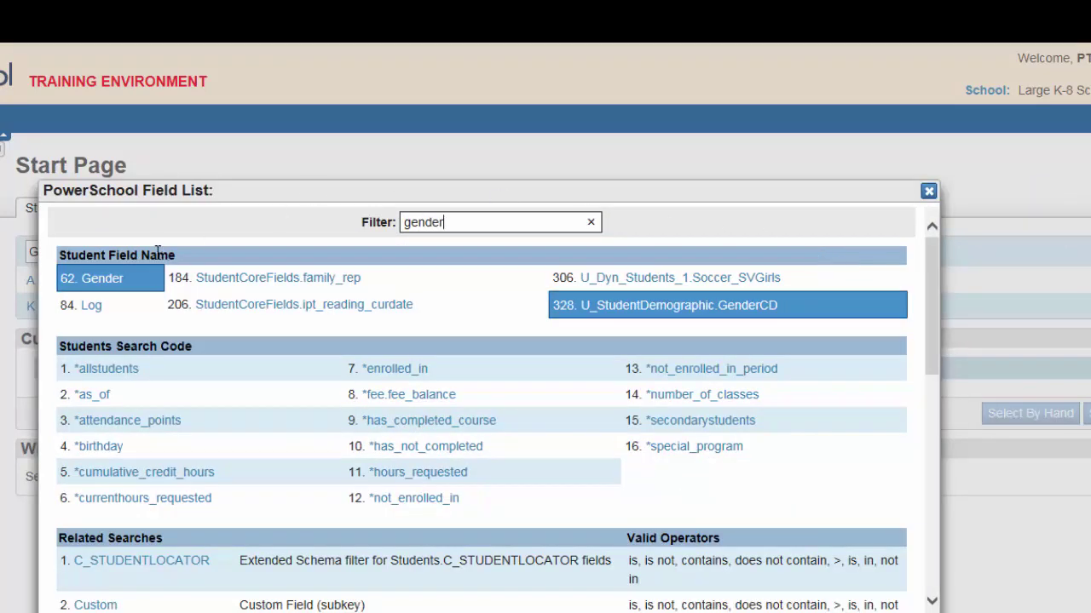
left_click(103, 279)
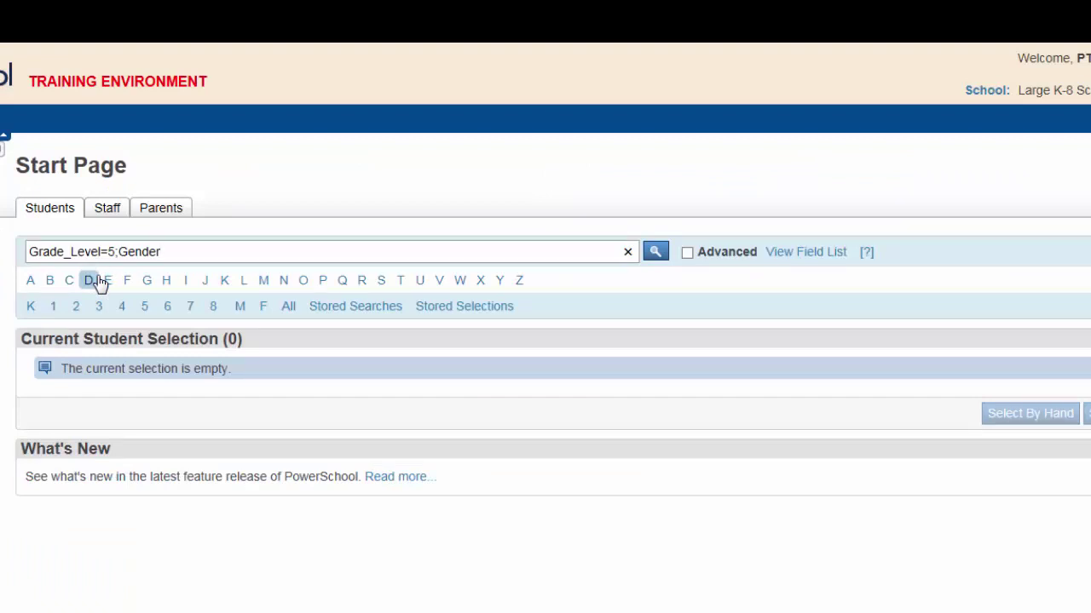
type("=M;")
left_click(411, 379)
Step: Add "U_Dyn_Students_1.Soccer_JVBoys=1" to the search, finding the field by filtering for "soccer", and run the search
left_click(804, 252)
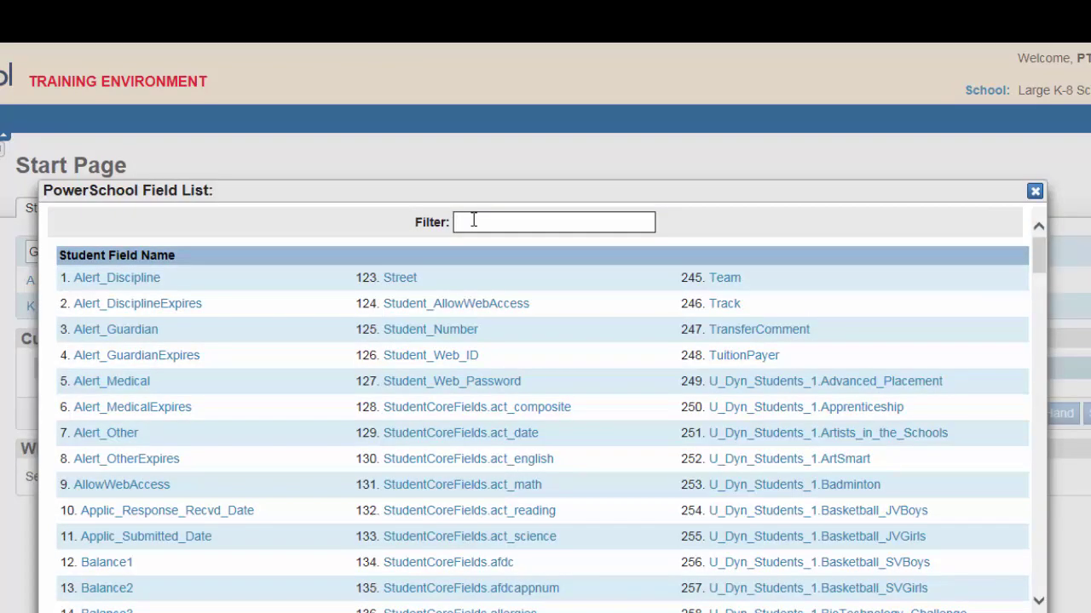
type("soccer")
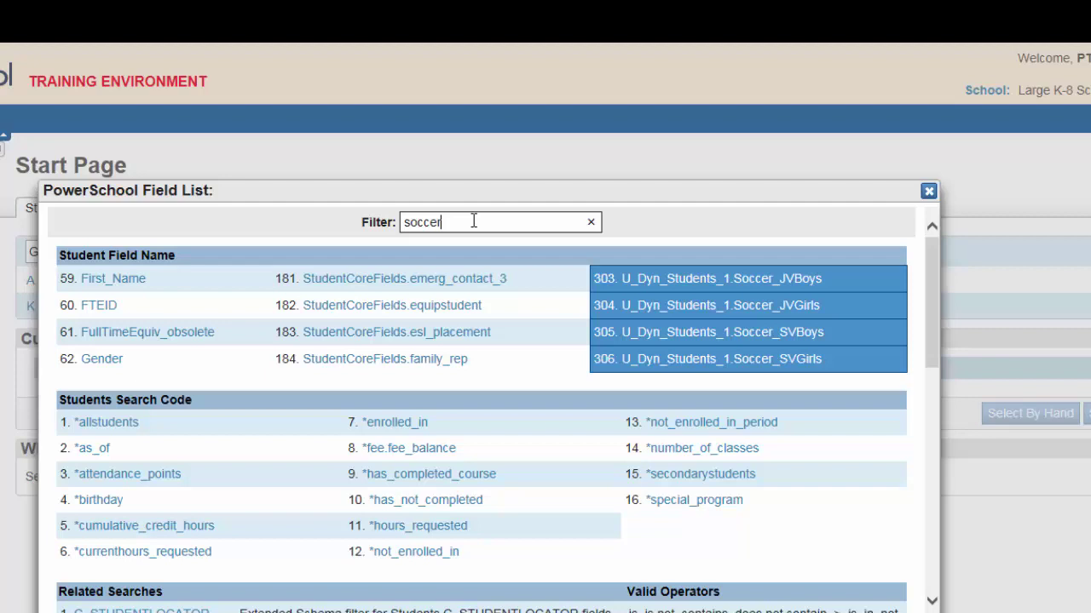
left_click(769, 280)
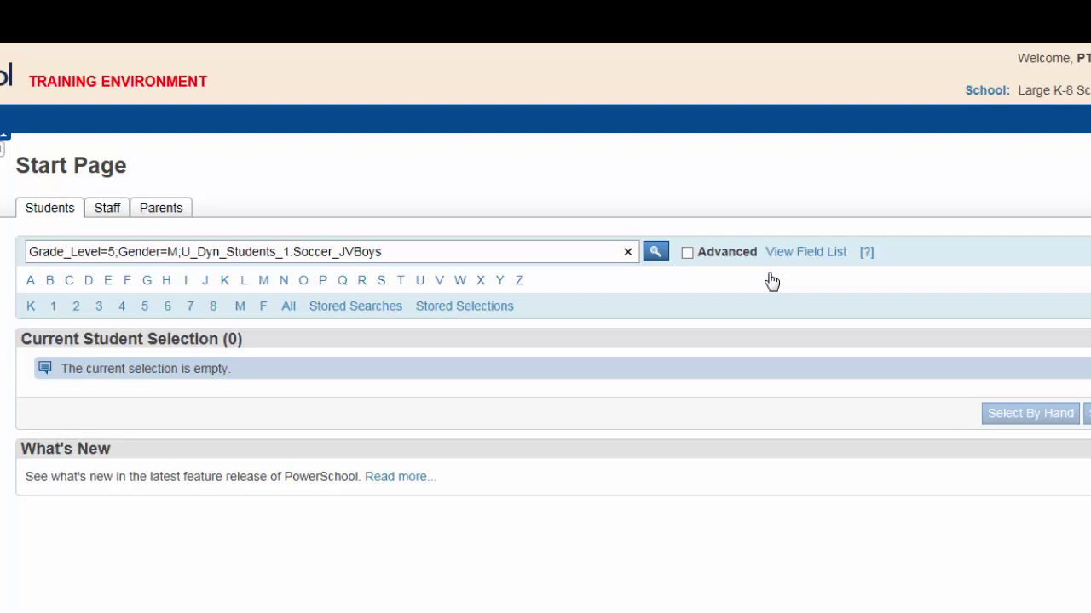
type("=1")
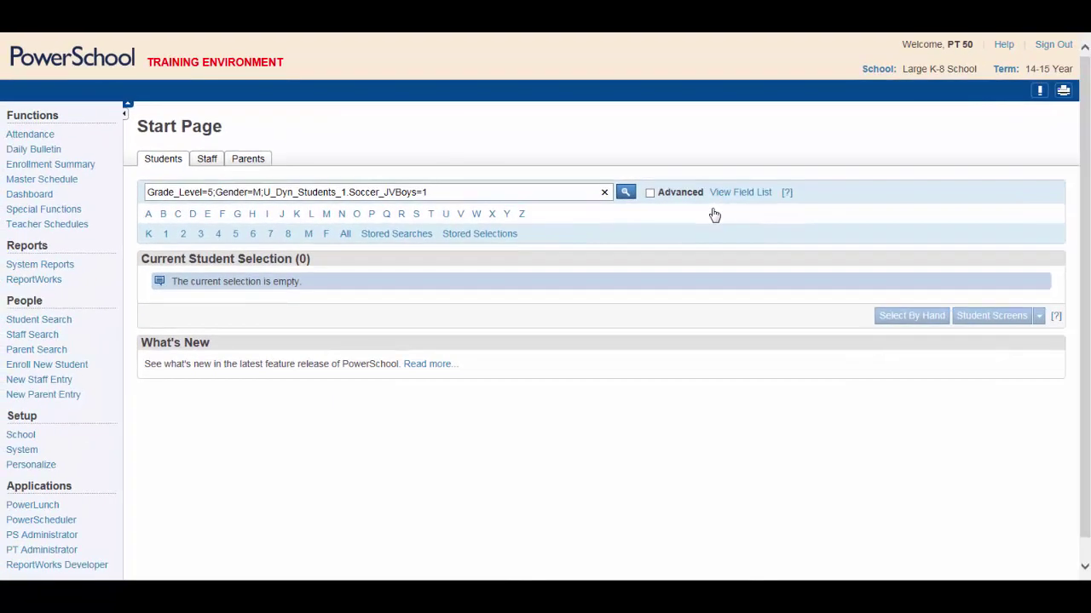
left_click(625, 194)
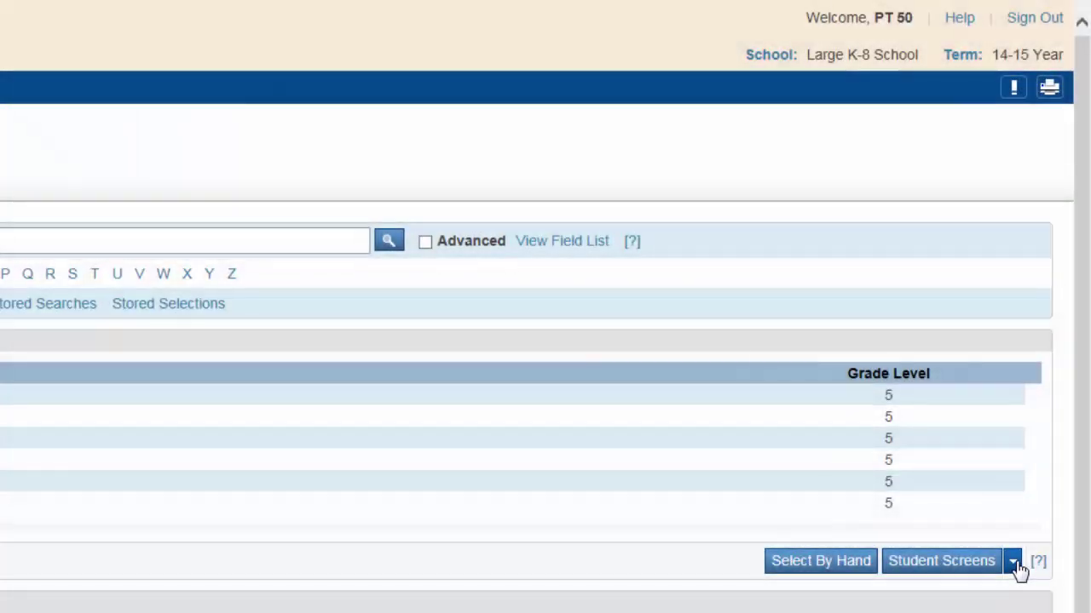
Step: Open the List Students function for the selected students and title the report "Grade 5 Boys Soccer Players"
left_click(1013, 562)
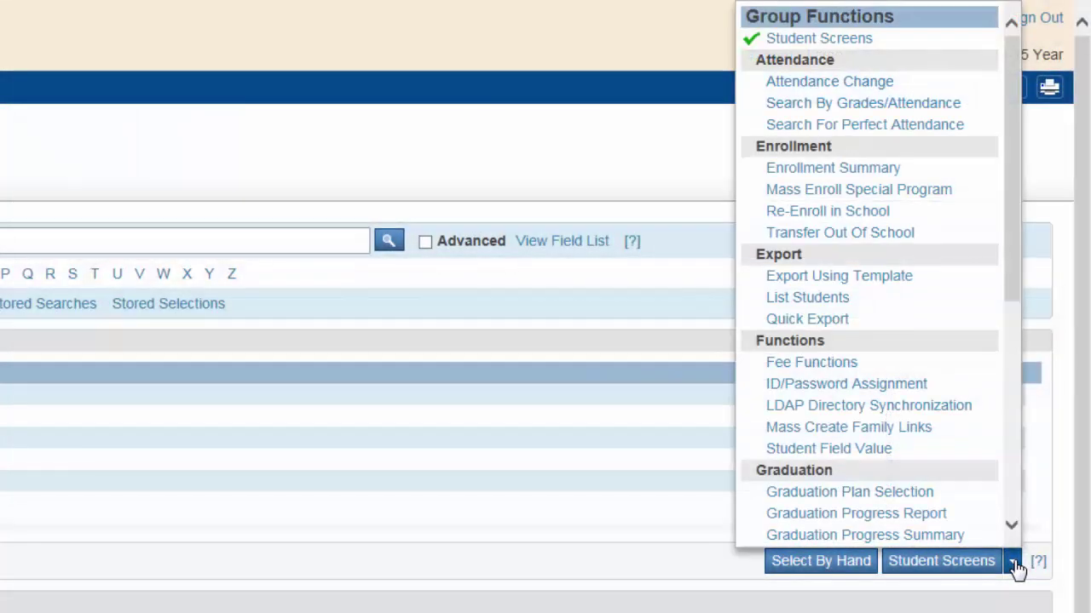
left_click(833, 301)
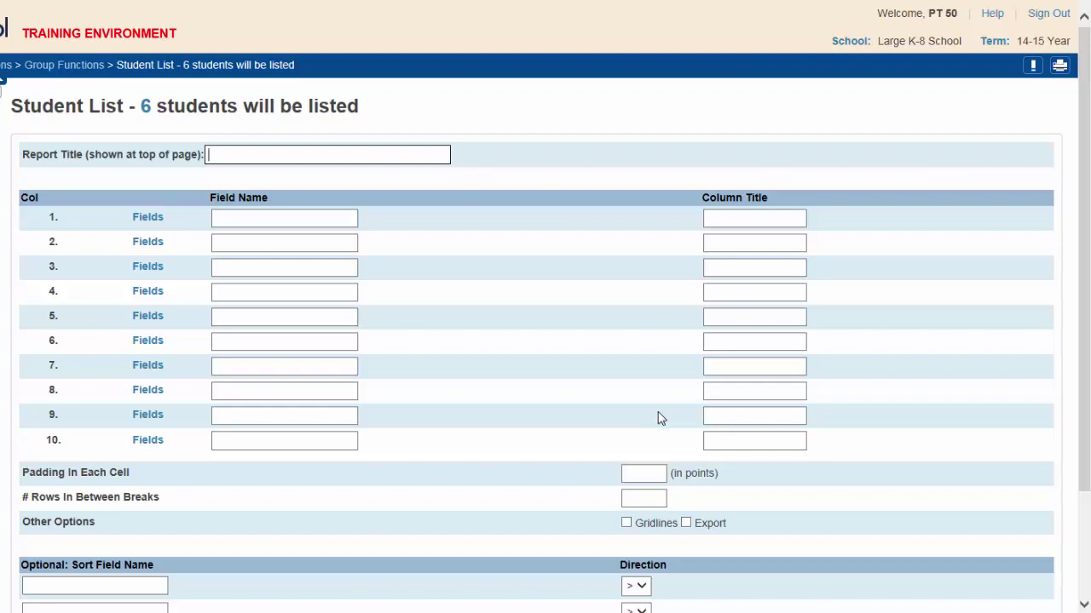
type("Grade 5 Boys Soccer Players")
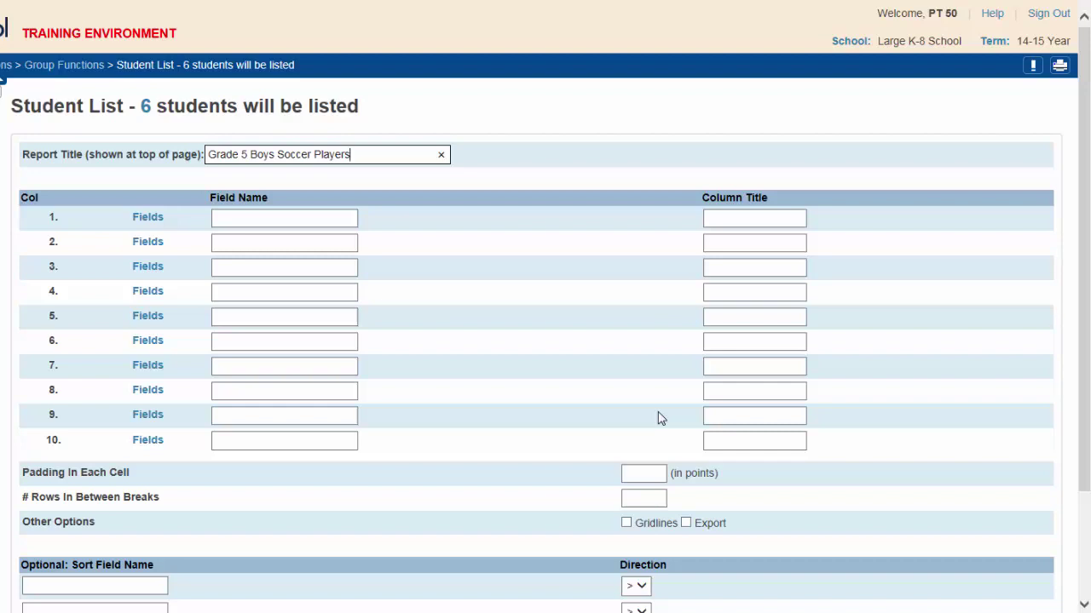
Step: Set column 1 of the student list to the Last_Name field with the column title "Last"
left_click(147, 218)
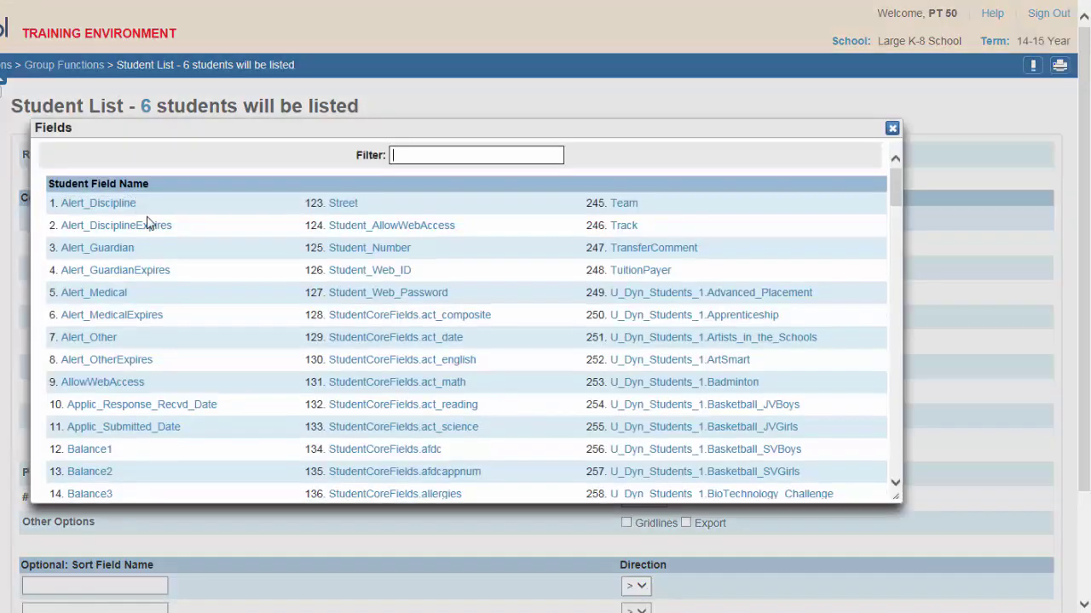
type("last")
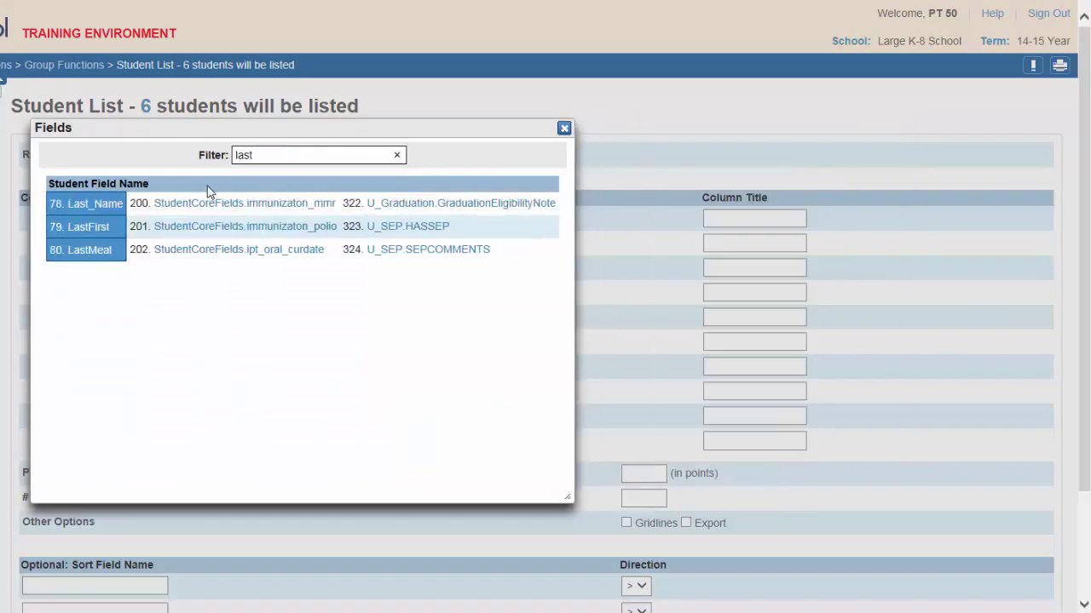
left_click(101, 206)
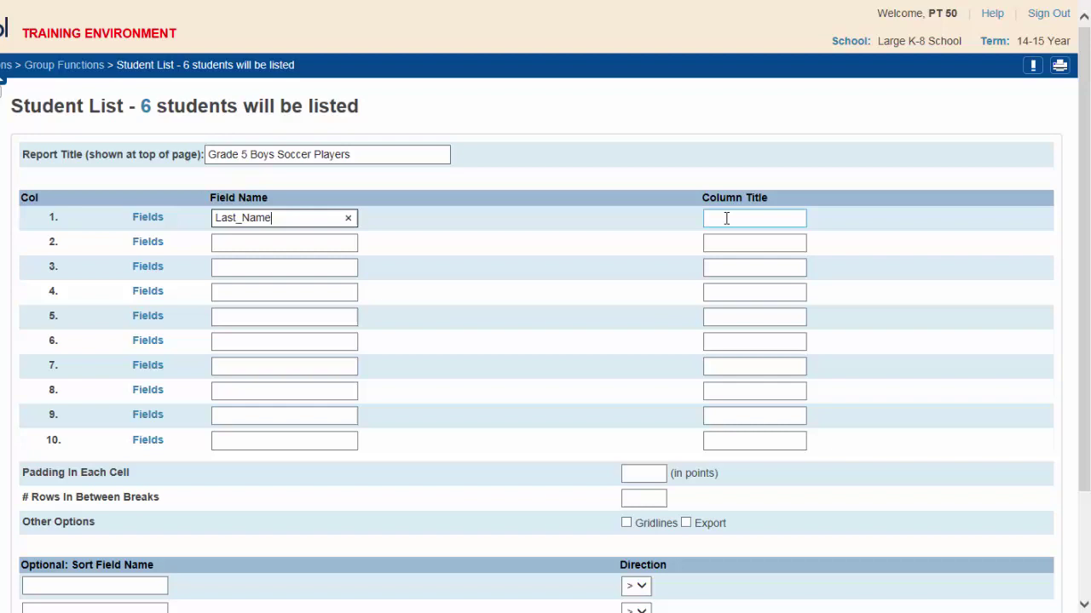
left_click(734, 216)
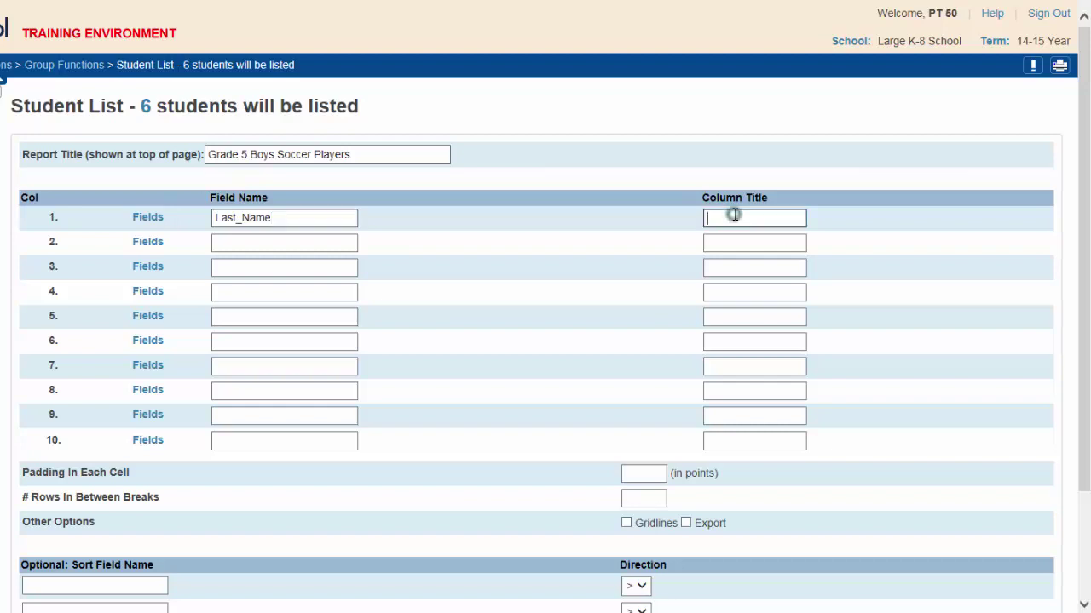
type("Last")
Step: Set column 2 of the student list to the First_Name field with the column title "First"
left_click(143, 243)
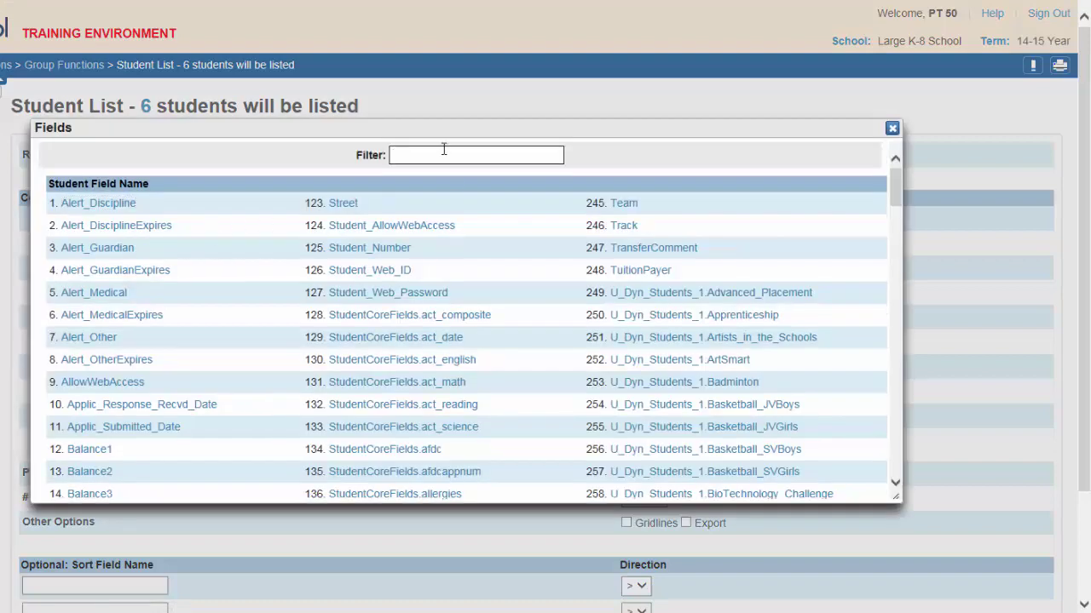
type("first")
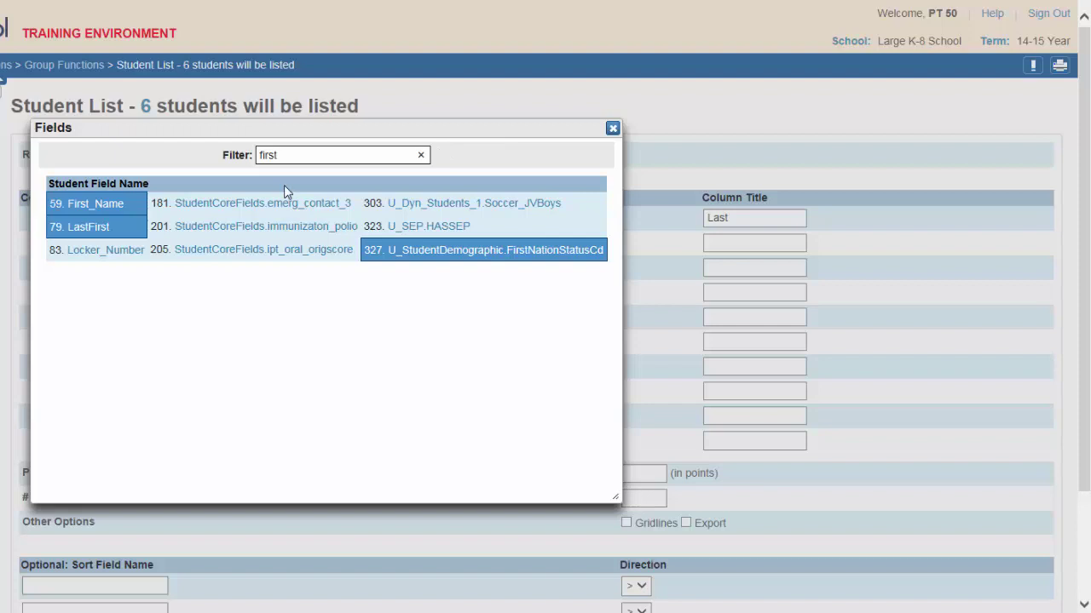
left_click(109, 204)
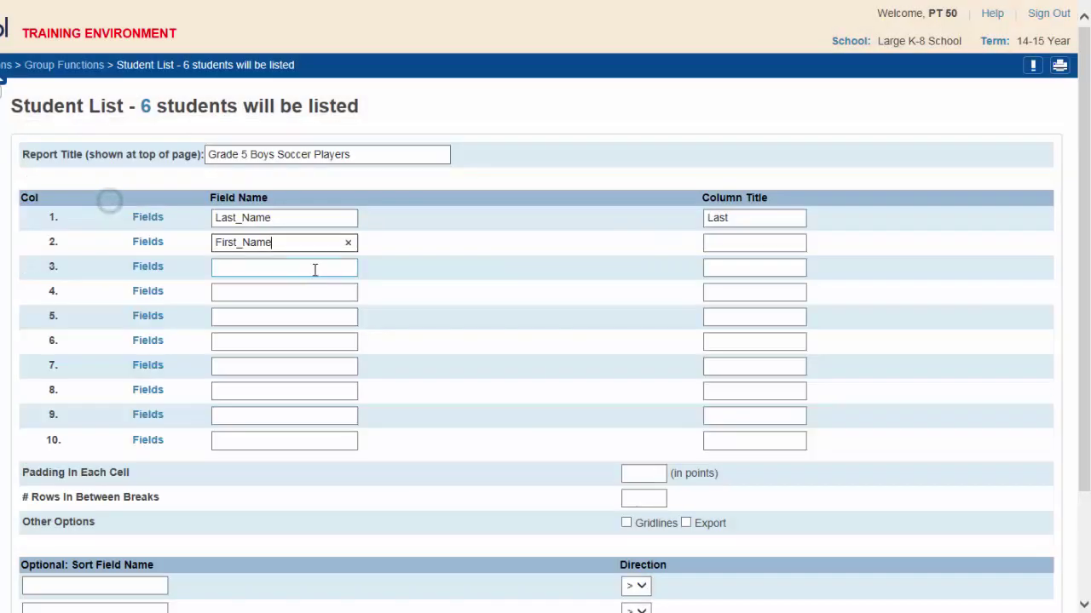
left_click(714, 243)
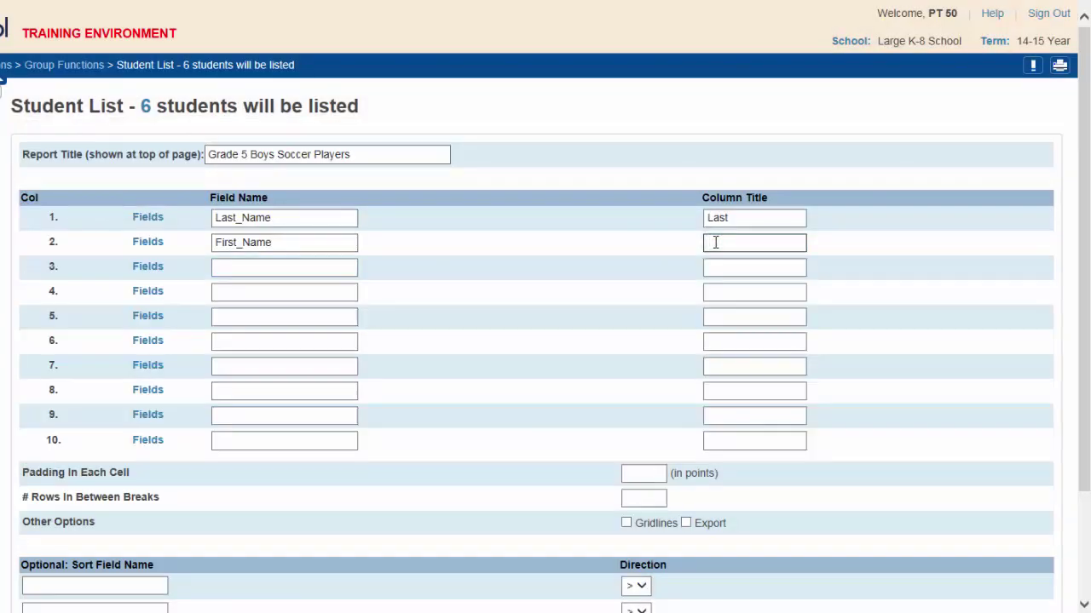
type("First")
Step: Set column 3 of the student list to the Home_Phone field with the column title "Phone #"
left_click(150, 268)
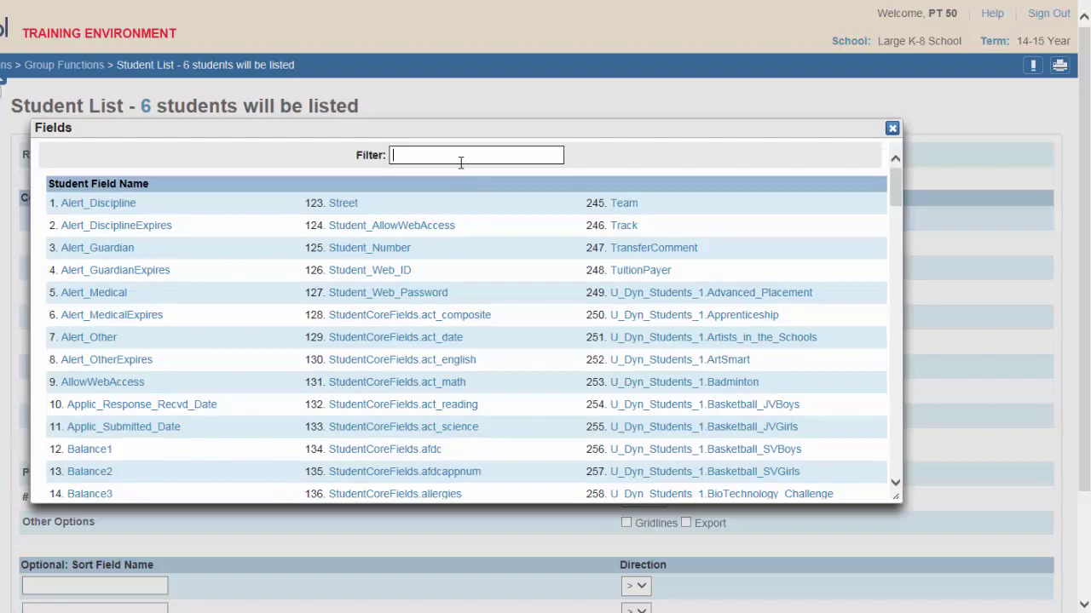
type("phone")
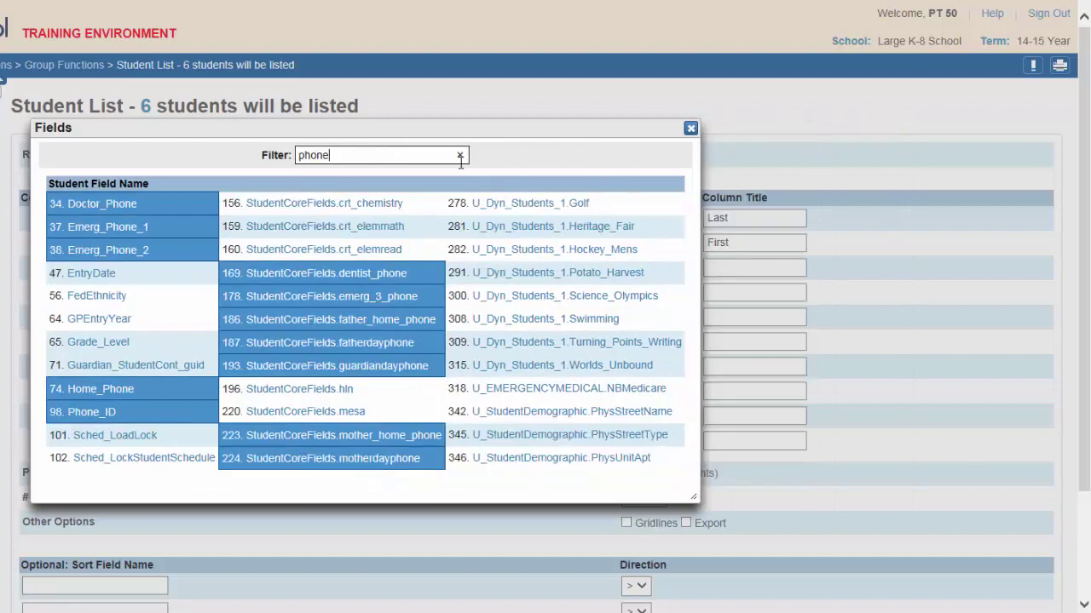
left_click(109, 389)
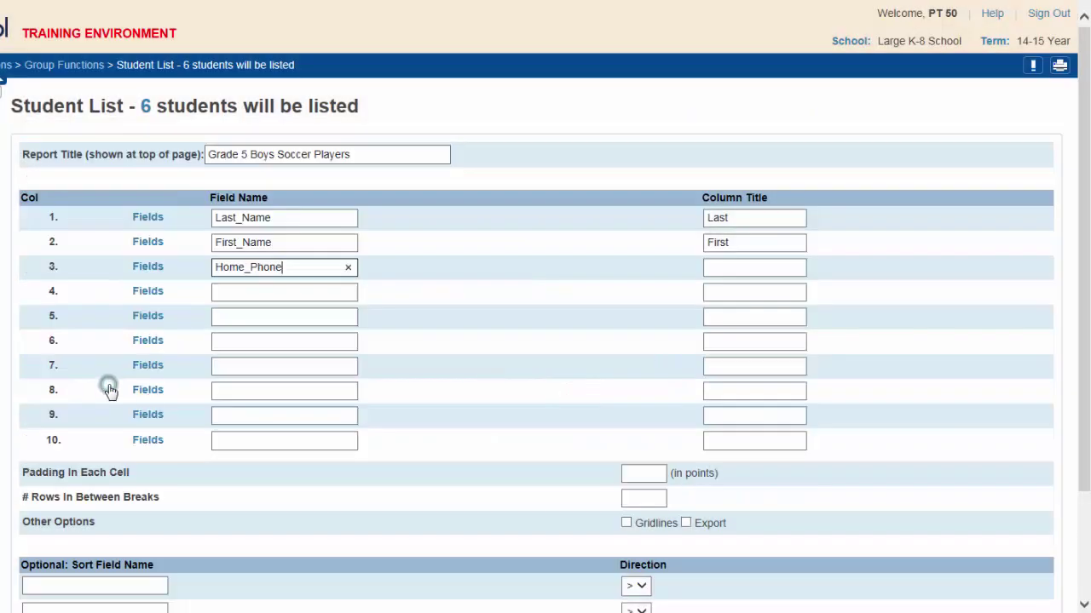
left_click(744, 270)
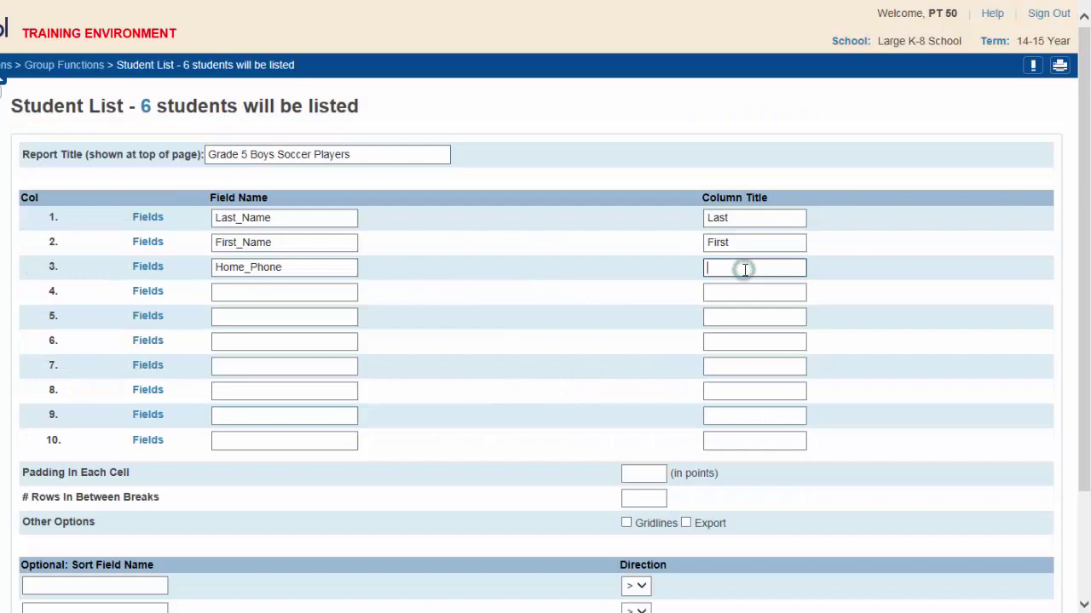
type("Phone #")
Step: Set the padding in each cell to 5 points and enable gridlines for the student list
left_click(631, 474)
type("5")
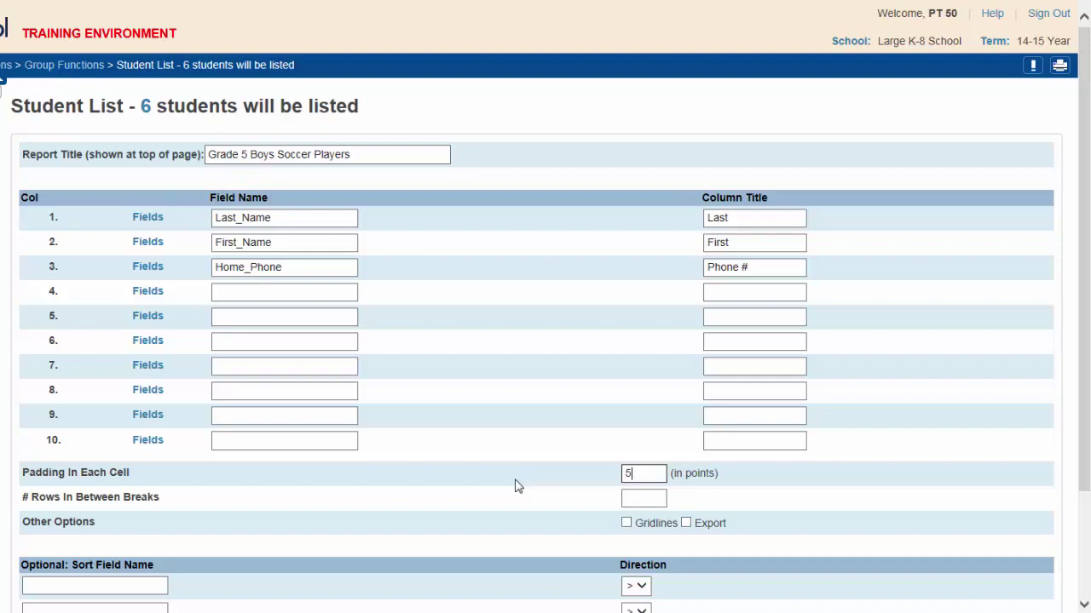
left_click(626, 523)
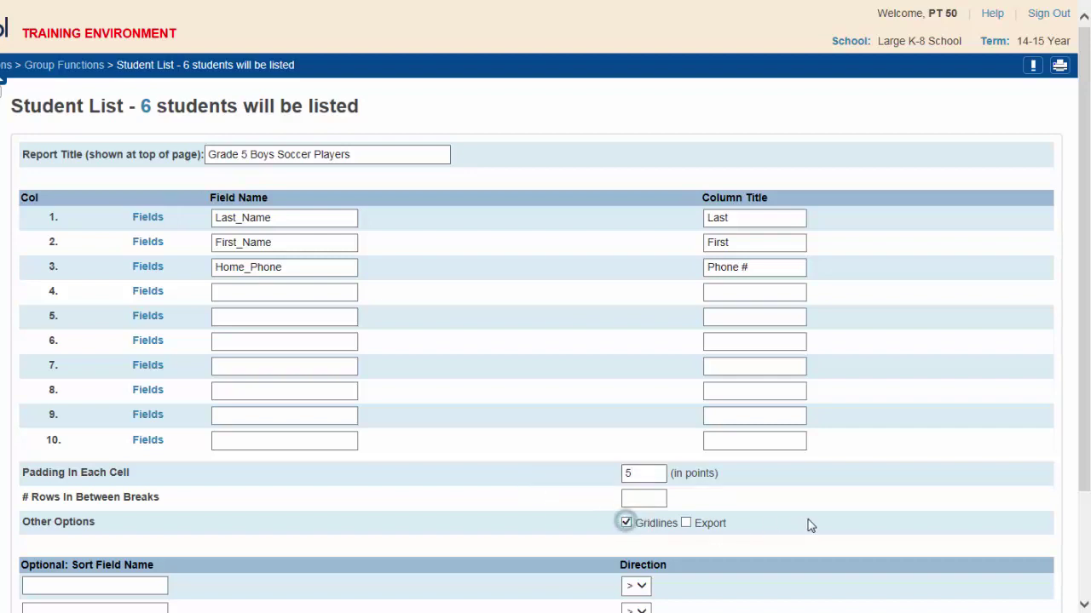
Step: Submit the student list to generate the report and print all pages on the HP Deskjet F4400 series
scroll(809, 526, "down", 3)
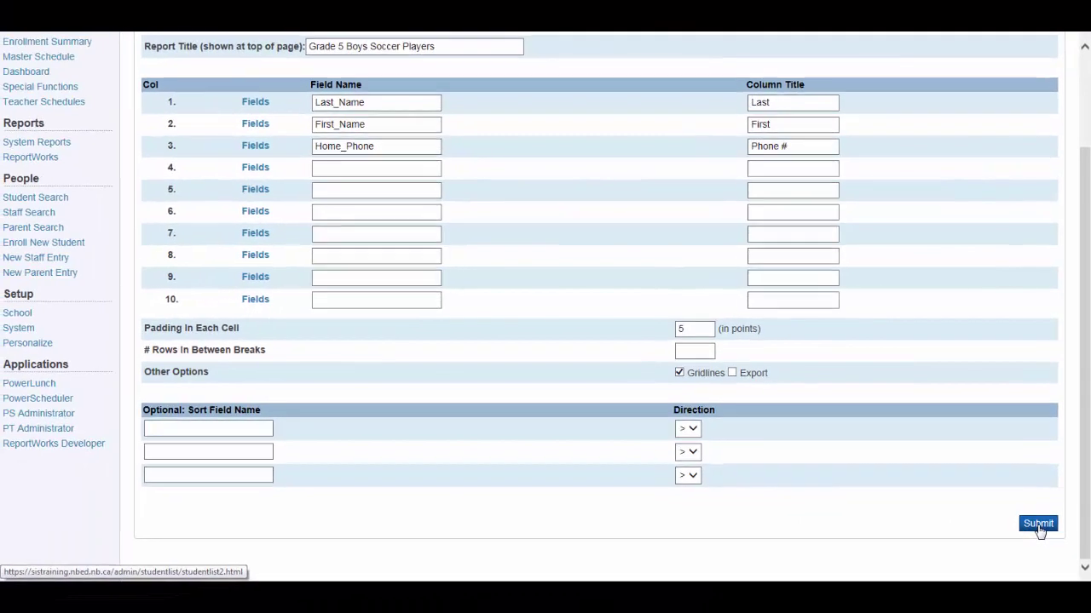
left_click(1034, 545)
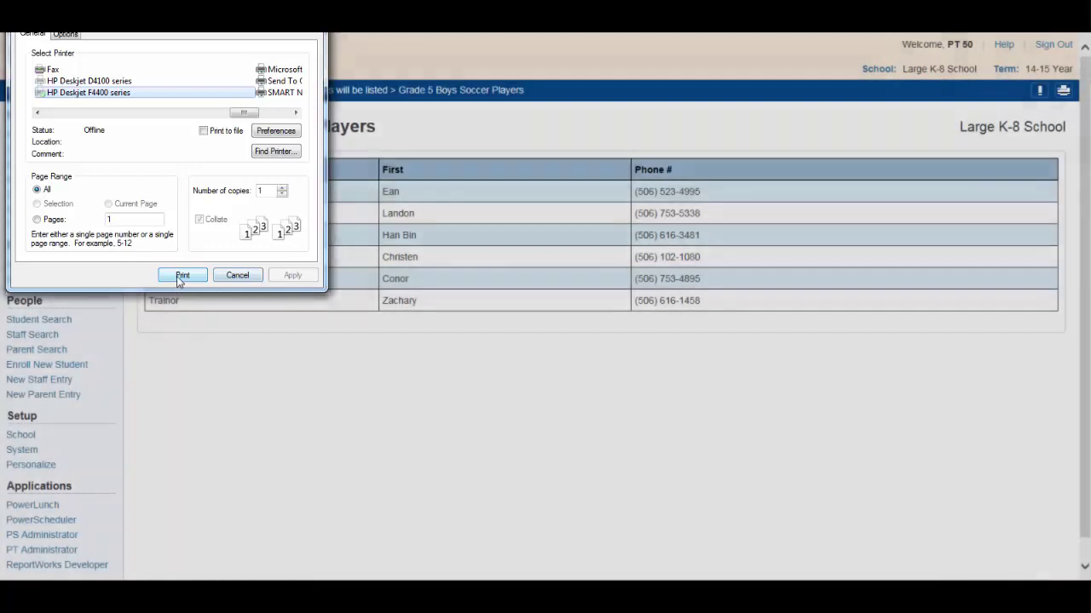
left_click(182, 275)
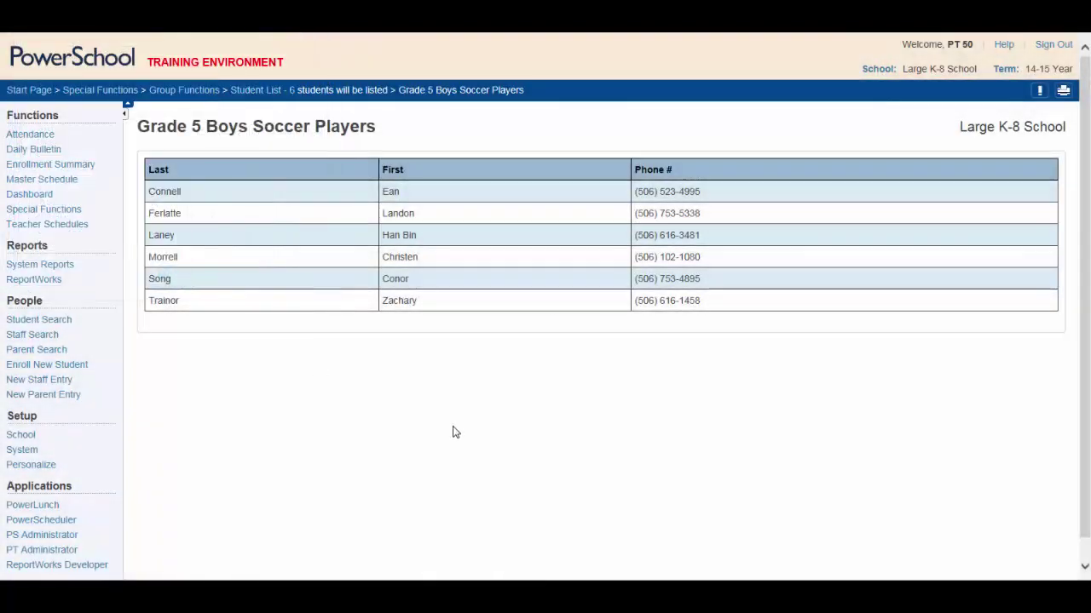